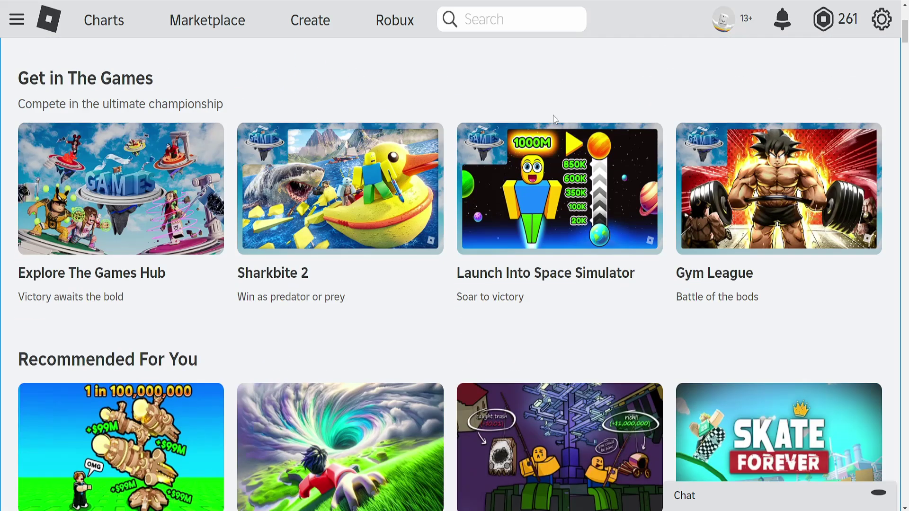
scroll(554, 120, up, 1)
scroll(554, 120, up, 3)
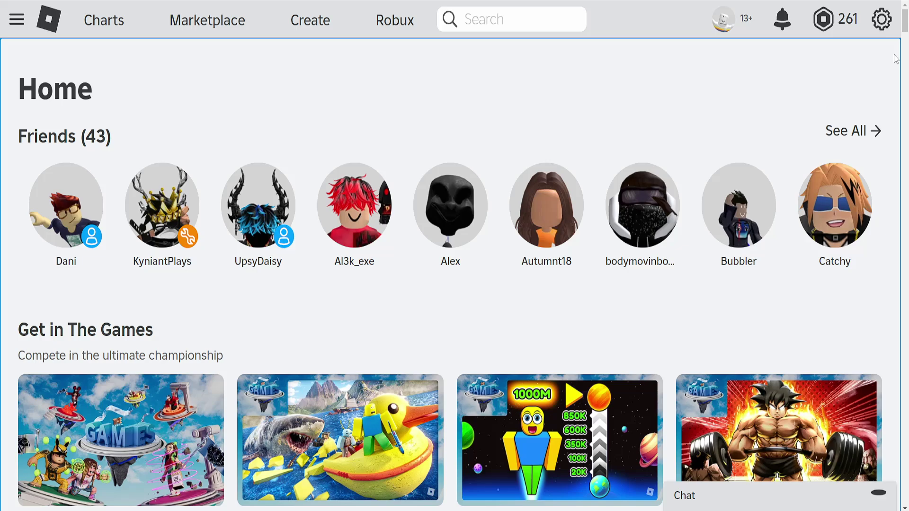
- Open the account Settings page from the gear menu at top right
click(881, 21)
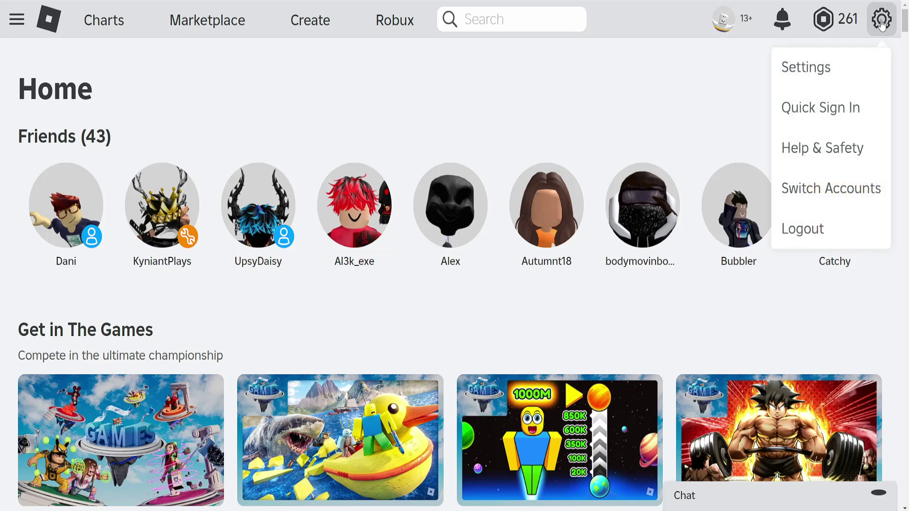
click(830, 68)
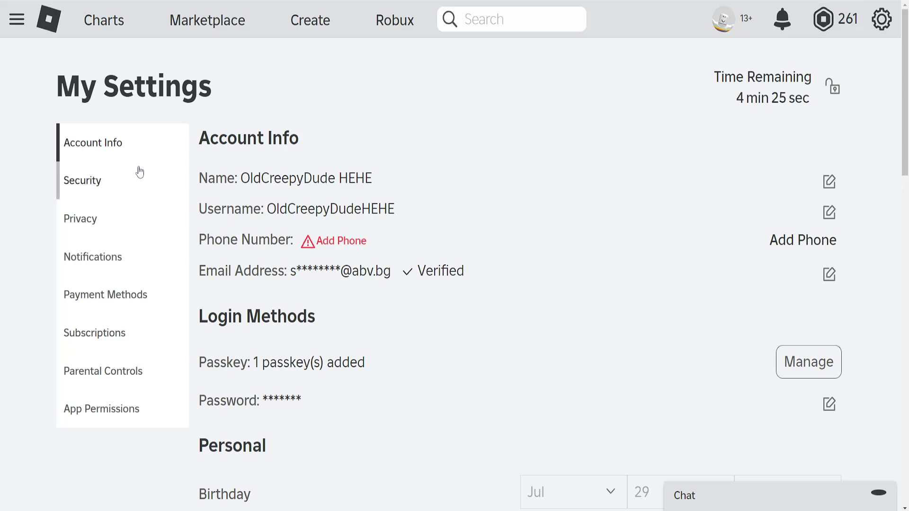
- In Privacy settings, turn off Account Restrictions and unlock the settings with the PIN
click(119, 230)
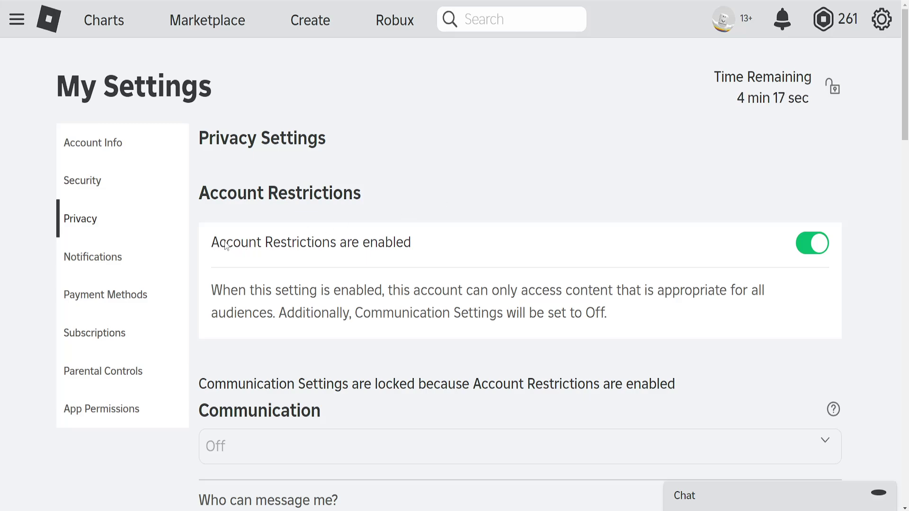
drag(225, 245, 413, 245)
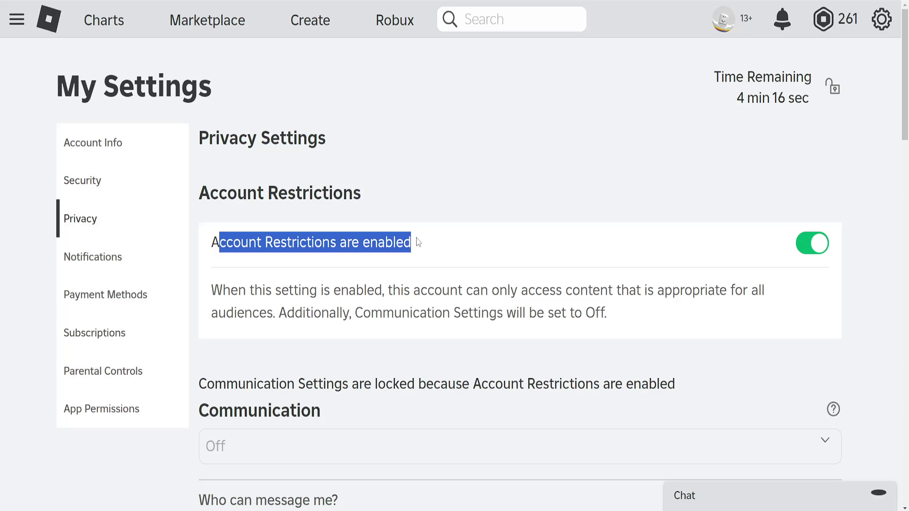
click(778, 214)
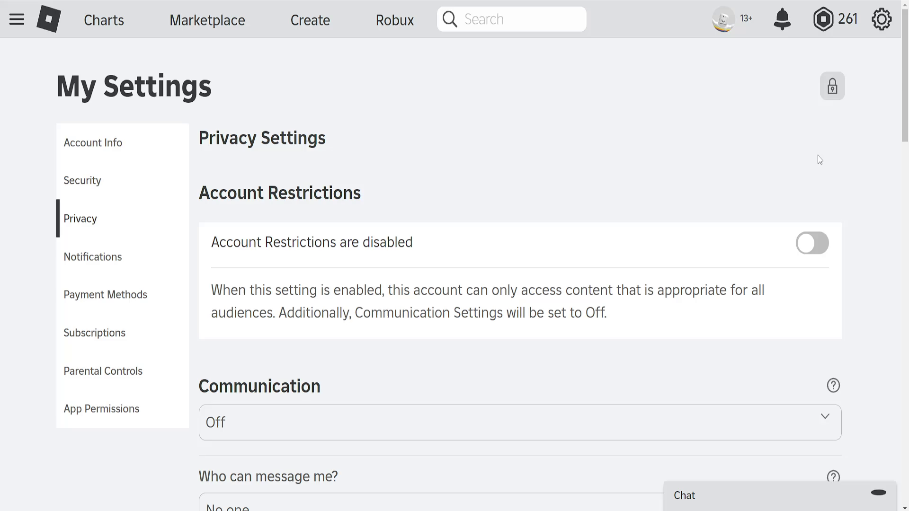
click(812, 243)
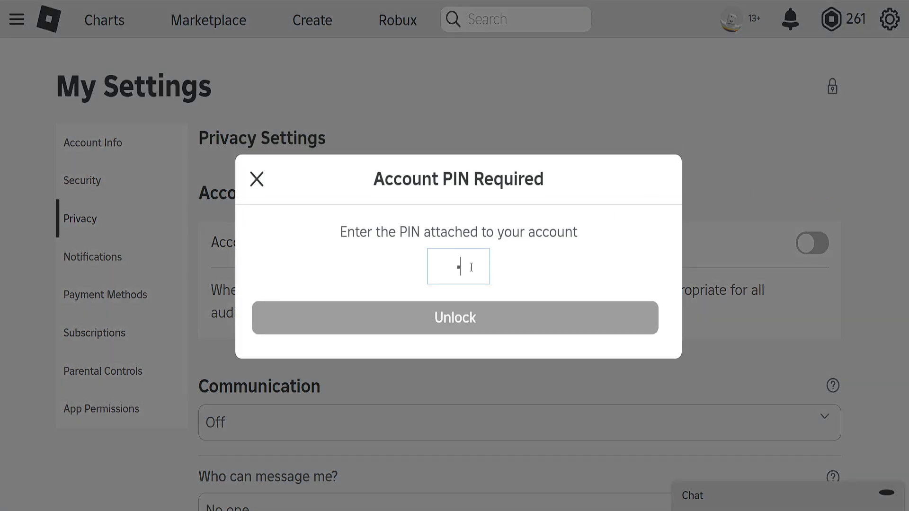
text(00)
click(475, 315)
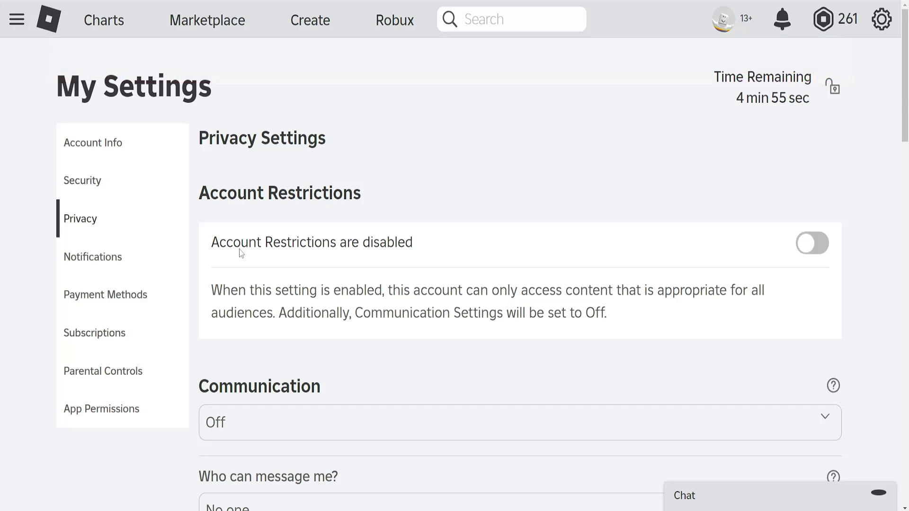
- Check the Communication choices, then switch Account Restrictions off again so it saves
drag(234, 242, 392, 245)
click(394, 245)
scroll(467, 231, down, 2)
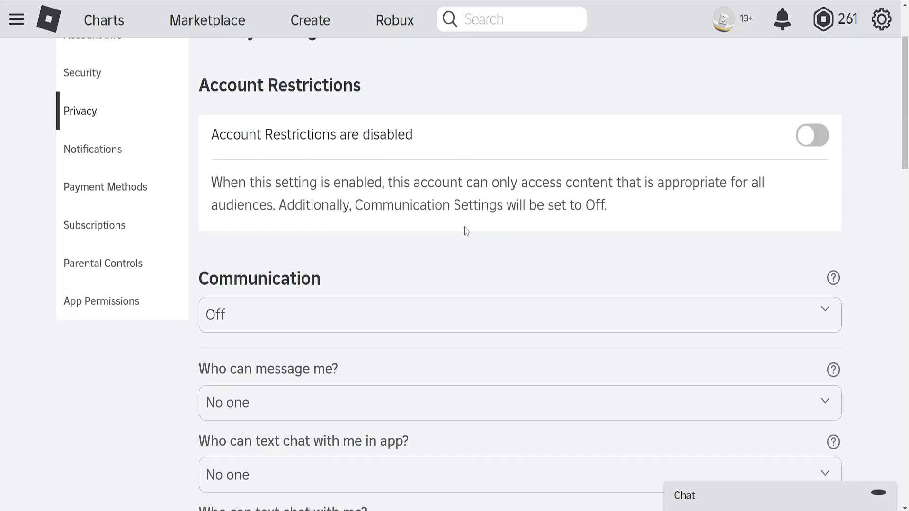
scroll(465, 229, down, 1)
scroll(372, 237, down, 1)
click(204, 196)
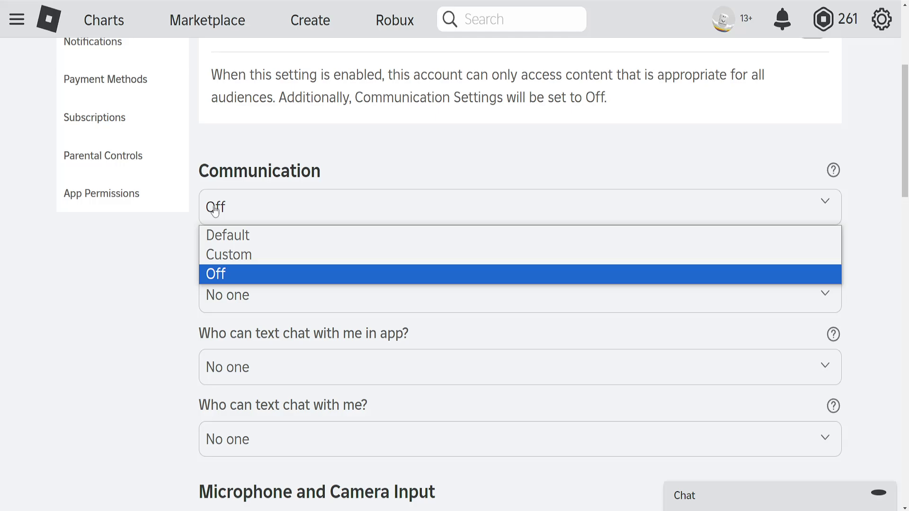
scroll(725, 122, up, 3)
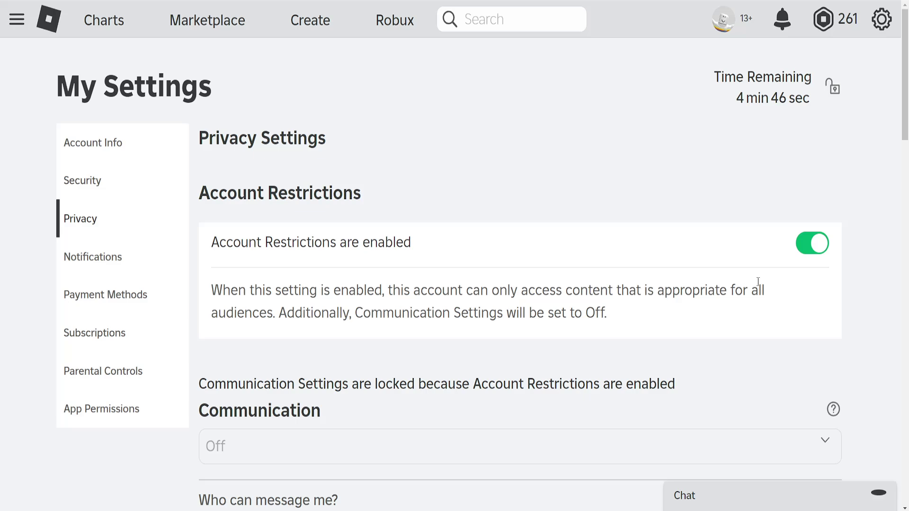
scroll(758, 282, down, 1)
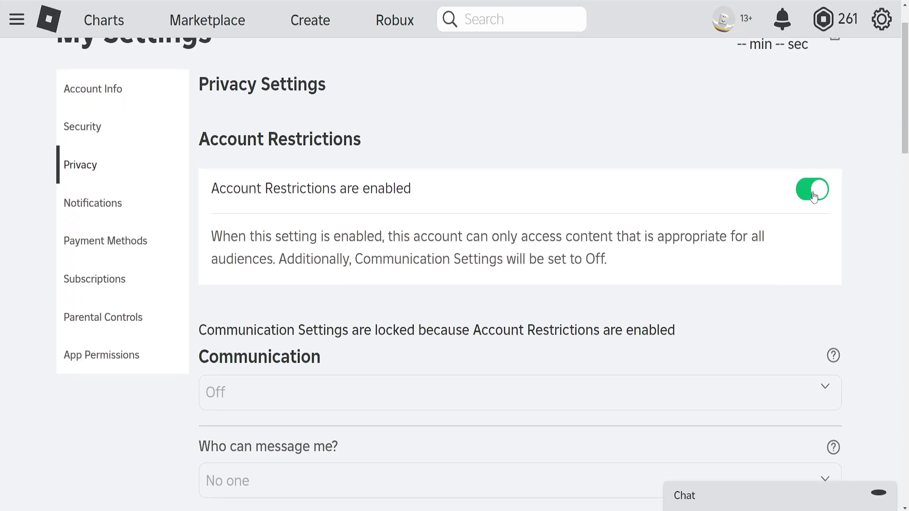
click(814, 190)
scroll(383, 286, down, 1)
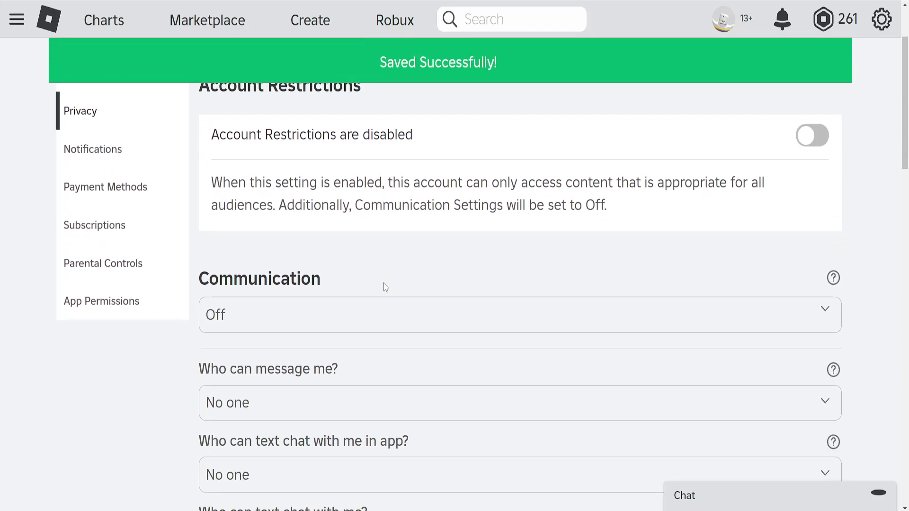
- Set the Communication option to Default
click(306, 306)
scroll(306, 306, down, 2)
click(282, 214)
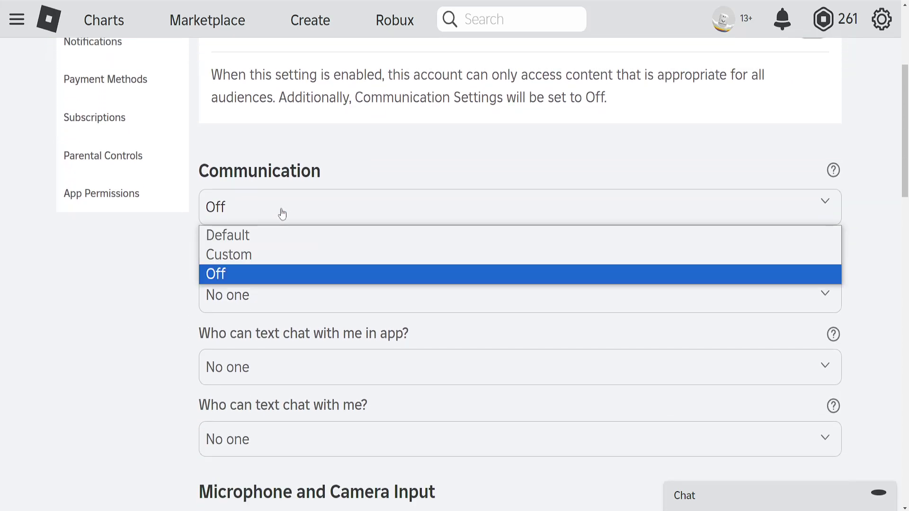
click(231, 238)
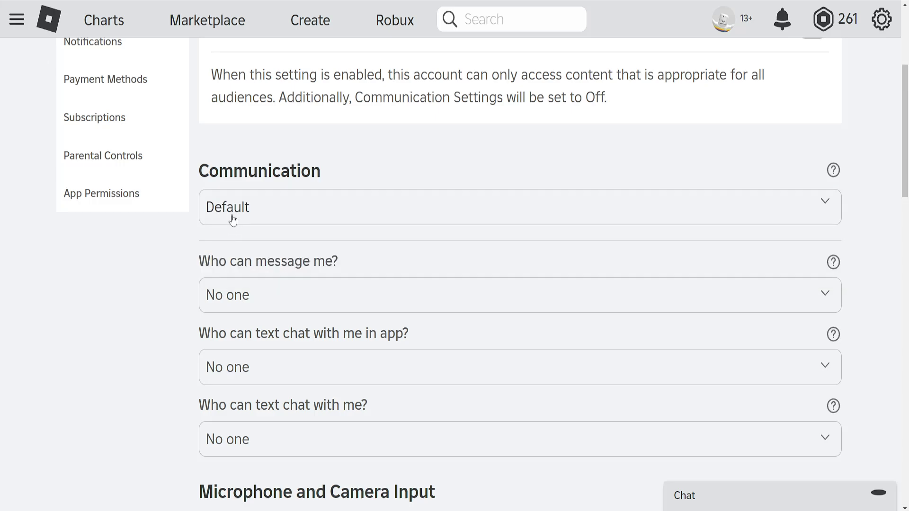
scroll(274, 267, down, 1)
- Set messaging to Everyone, in-app text chat to Friends, and text chat to Everyone
click(237, 240)
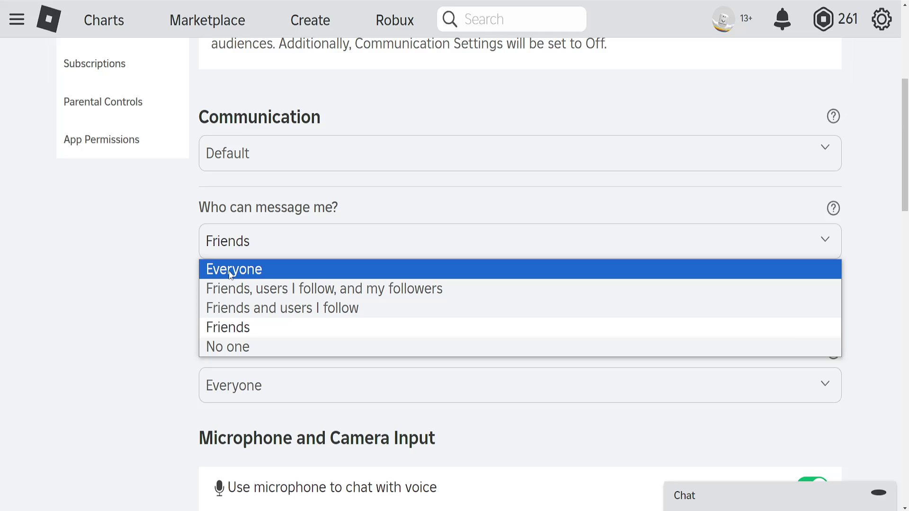
click(231, 273)
click(245, 317)
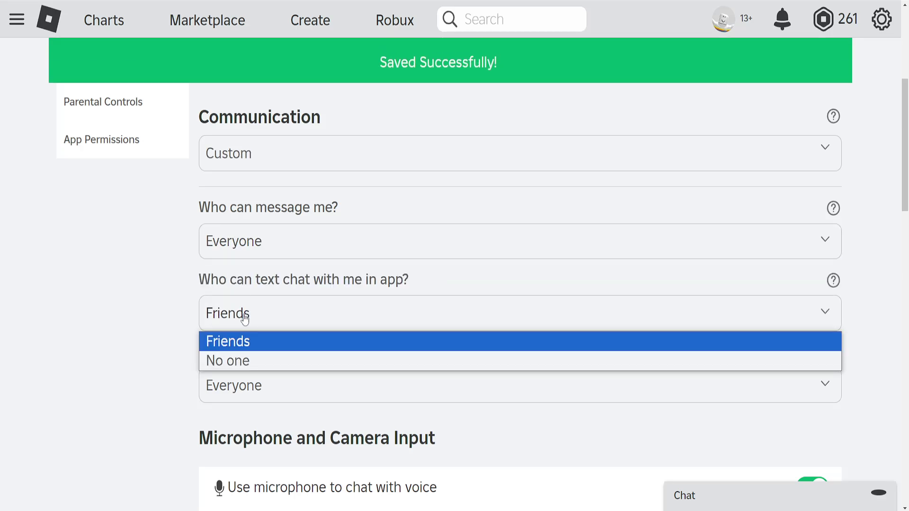
click(239, 348)
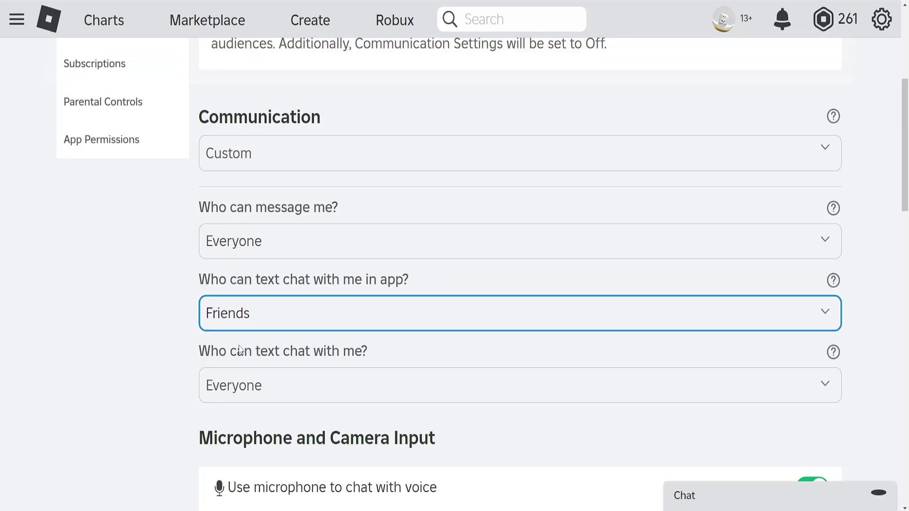
scroll(239, 350, down, 2)
click(237, 230)
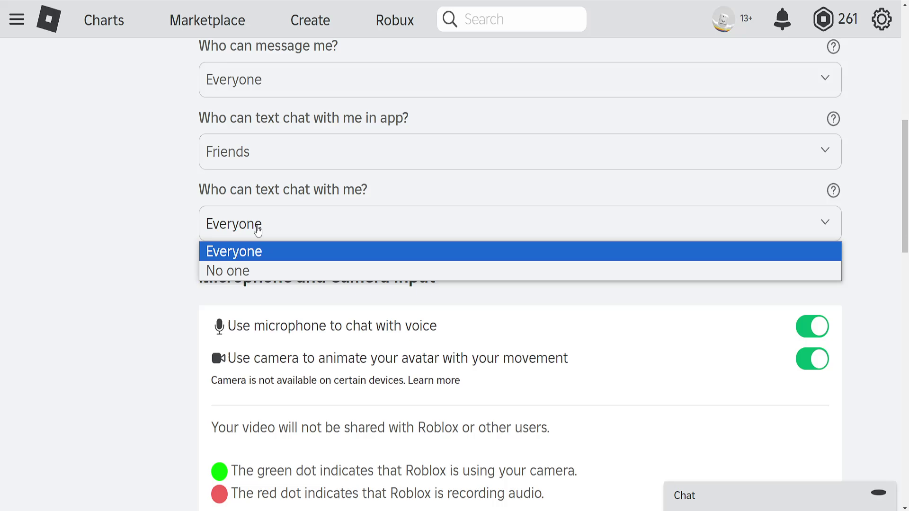
click(242, 254)
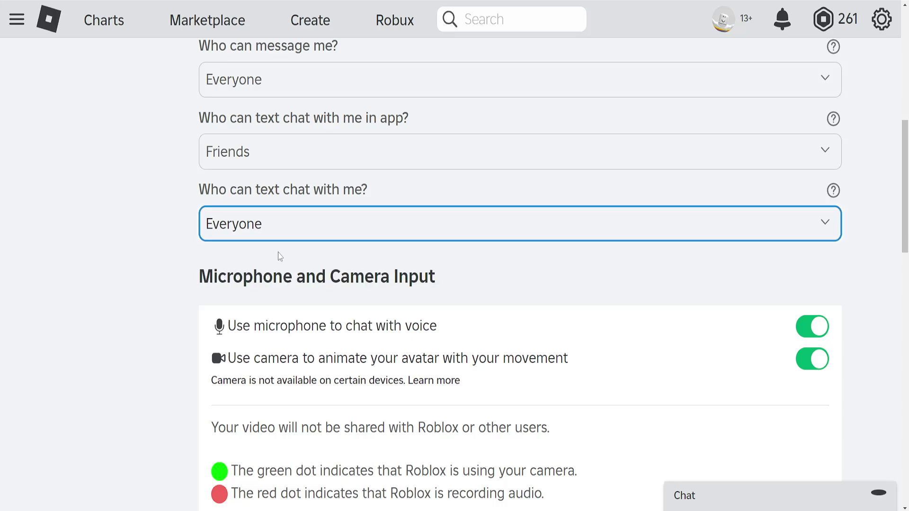
scroll(278, 252, up, 2)
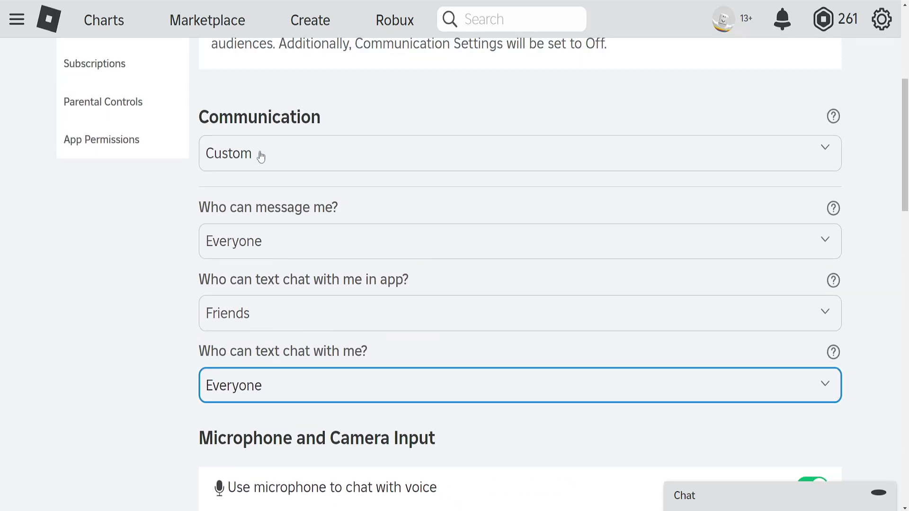
scroll(480, 275, down, 2)
scroll(481, 274, up, 4)
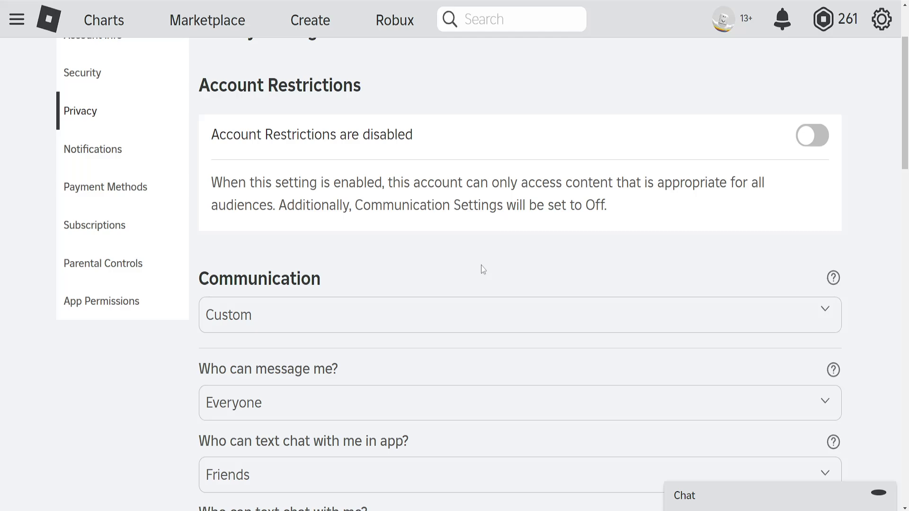
scroll(479, 266, down, 1)
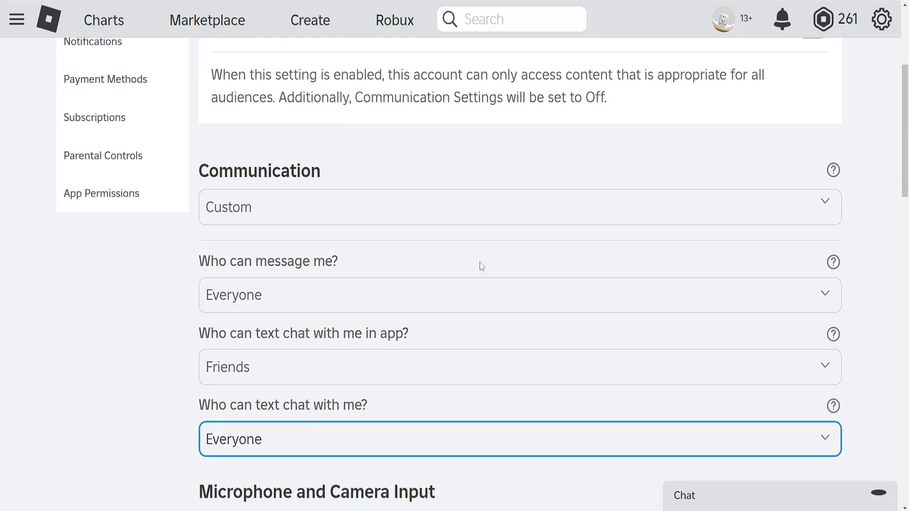
scroll(480, 267, down, 2)
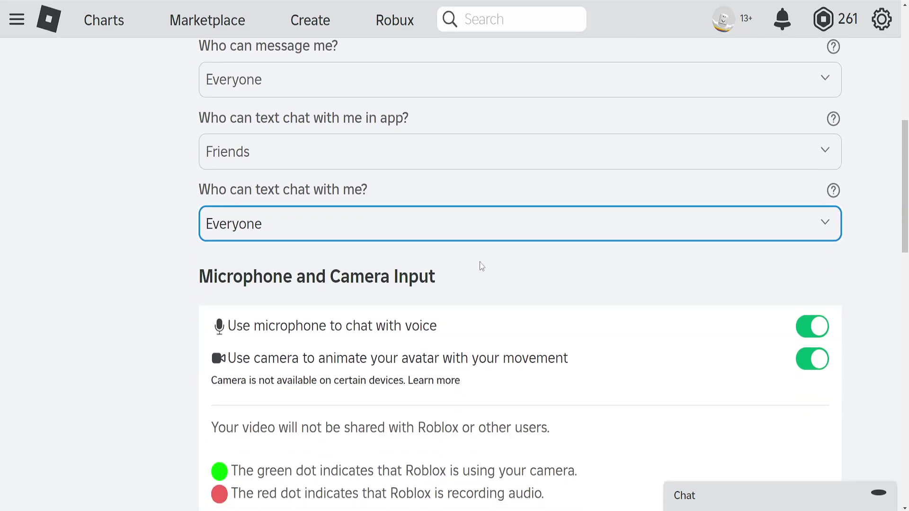
scroll(480, 267, down, 2)
scroll(480, 263, up, 2)
scroll(481, 263, up, 3)
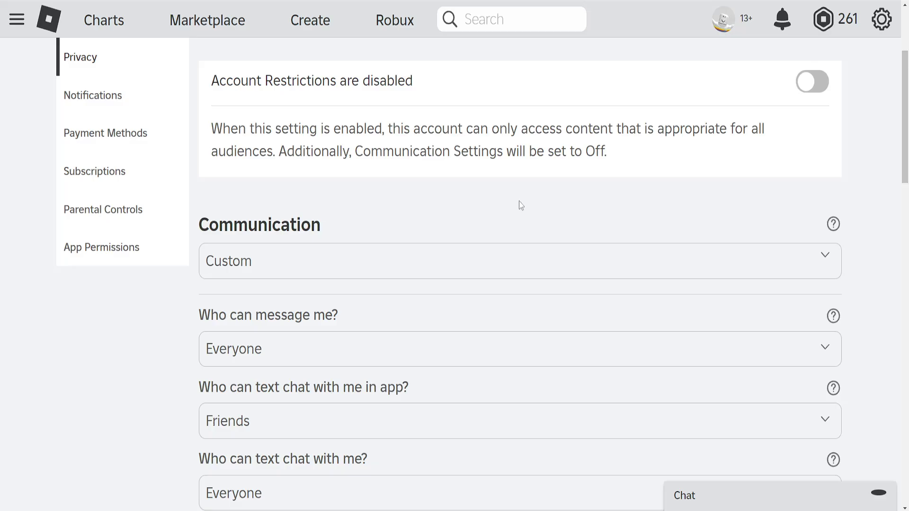